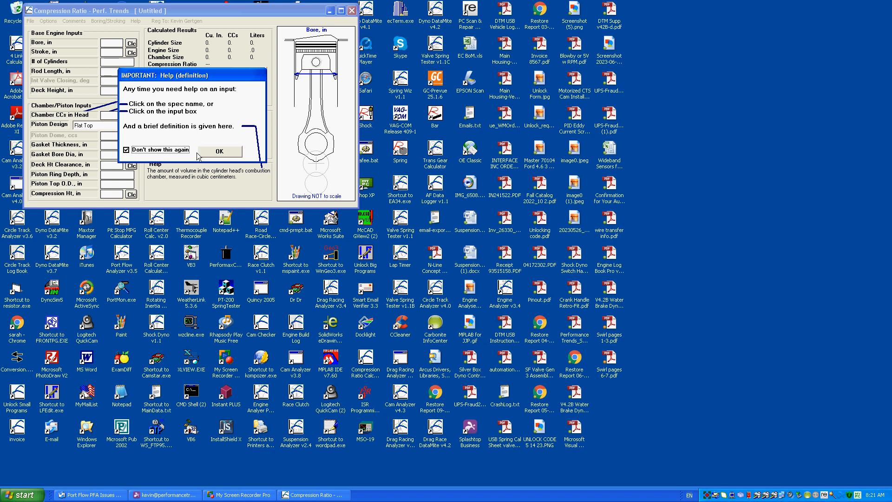
# Dismiss the help-definition notices that cover the engine input form.
pyautogui.click(210, 154)
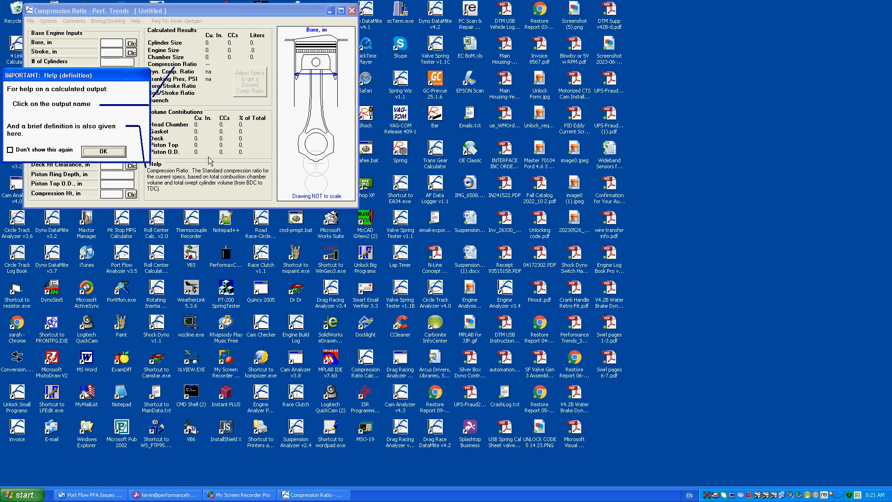
pyautogui.press('Return')
pyautogui.press('Return')
pyautogui.press('Return')
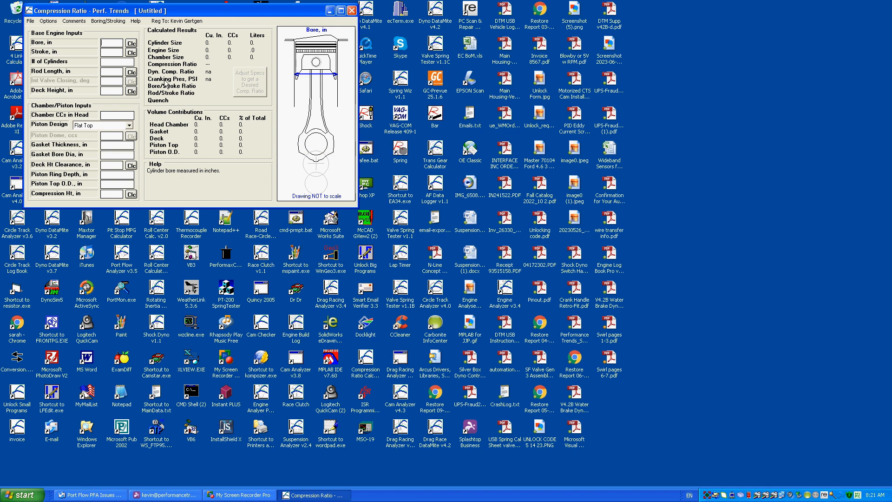
# Set the detail of inputs to Simplest Inputs.
pyautogui.moveTo(181, 81)
pyautogui.click(49, 21)
pyautogui.moveTo(71, 31)
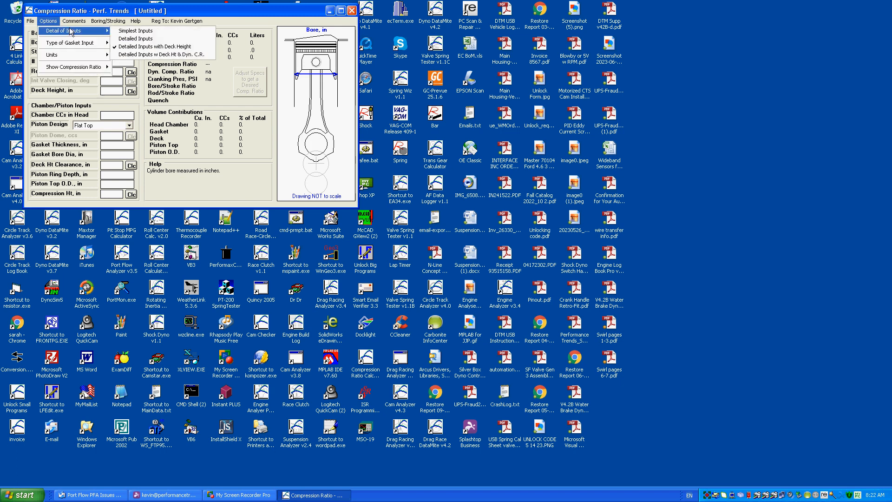
pyautogui.click(157, 33)
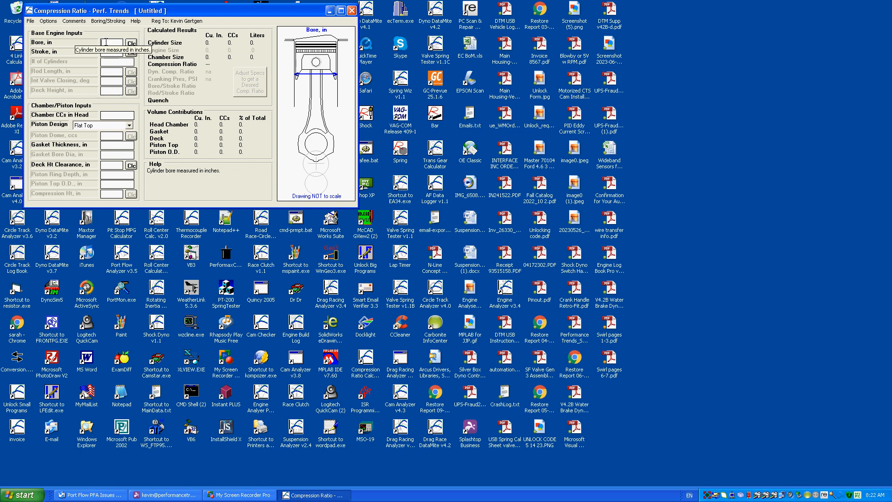
# Switch the detail of inputs to Detailed Inputs w Deck Ht & Dyn. C.R.
pyautogui.click(51, 21)
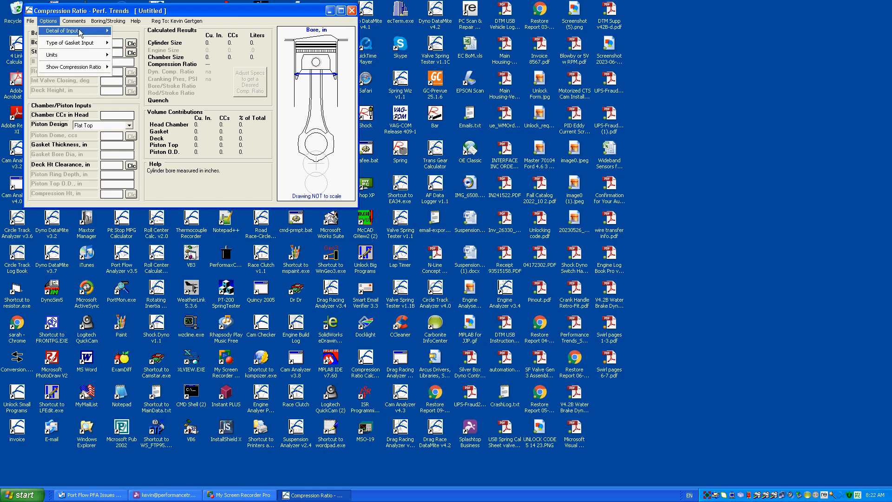
pyautogui.moveTo(93, 31)
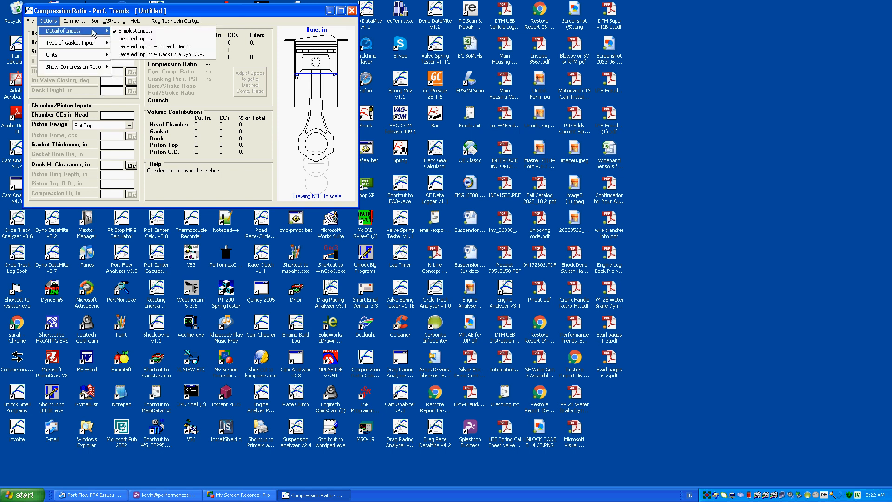
pyautogui.click(163, 55)
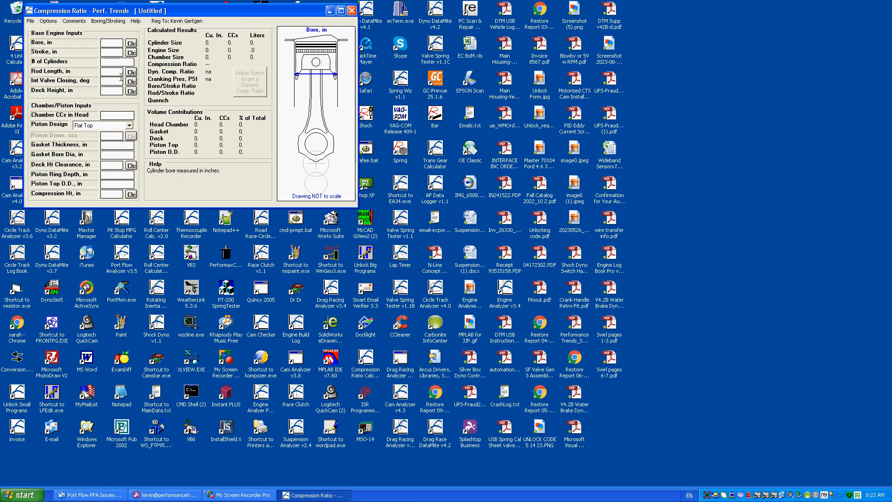
# Open the example engine file 97-LS1-C.HEV from the CRFILES folder.
pyautogui.click(29, 21)
pyautogui.click(39, 38)
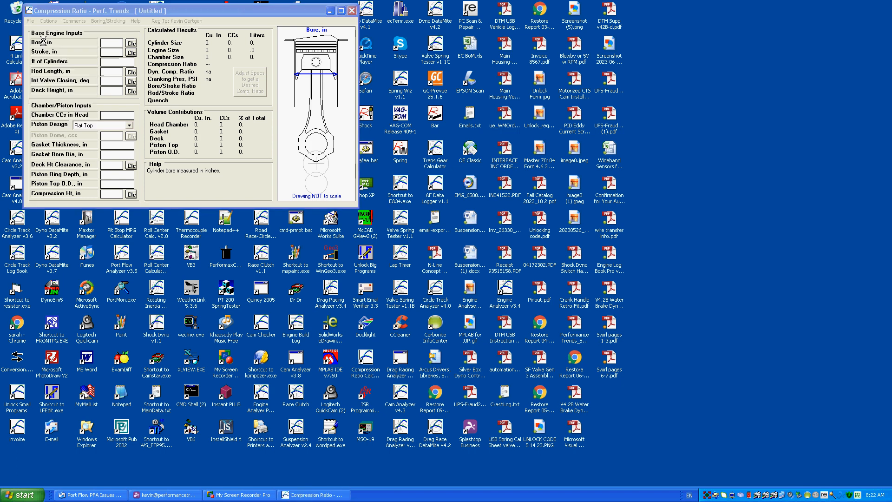
pyautogui.click(108, 56)
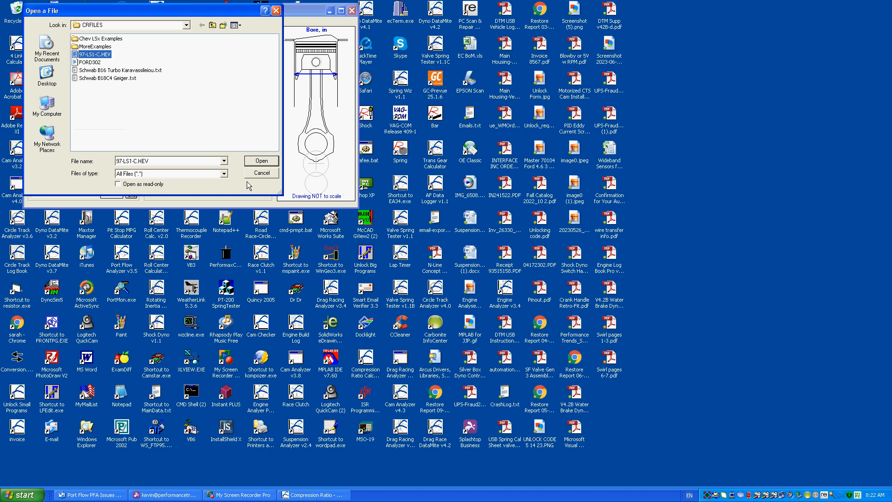
pyautogui.click(261, 162)
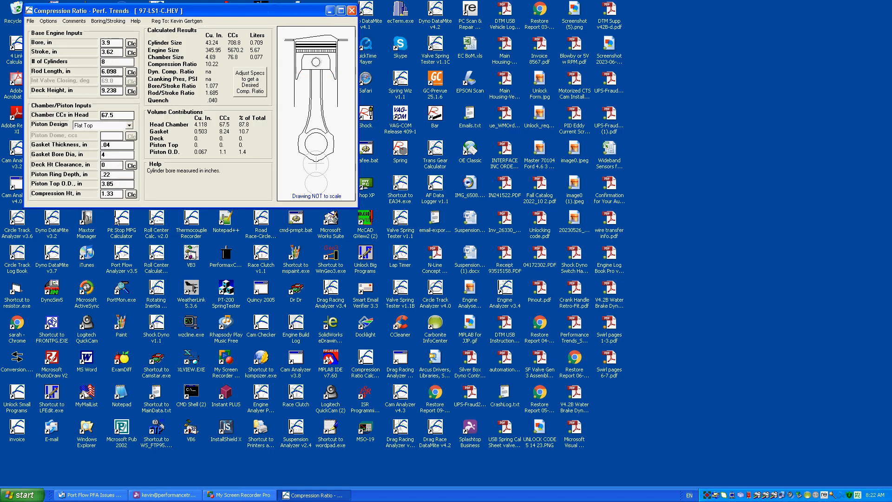
# Review the help definitions for stroke, cranking pressure, compression ratio, rod length, deck height, compression height and deck height clearance.
pyautogui.click(120, 52)
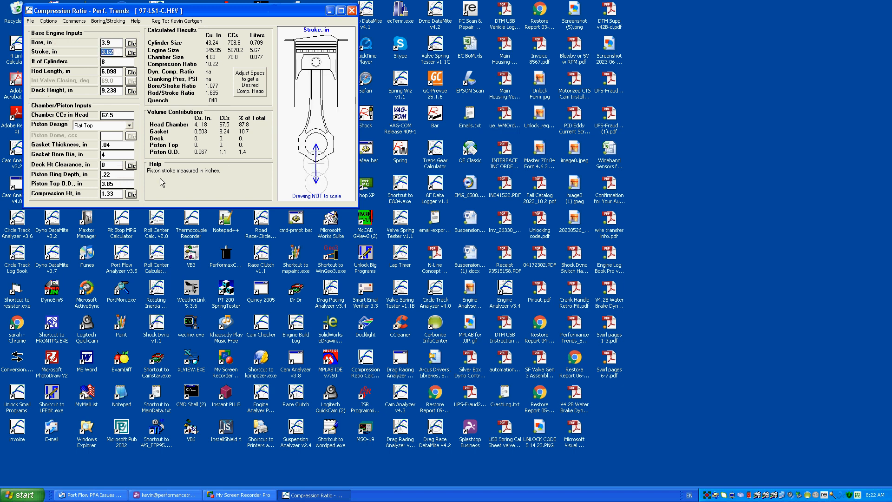
pyautogui.click(178, 80)
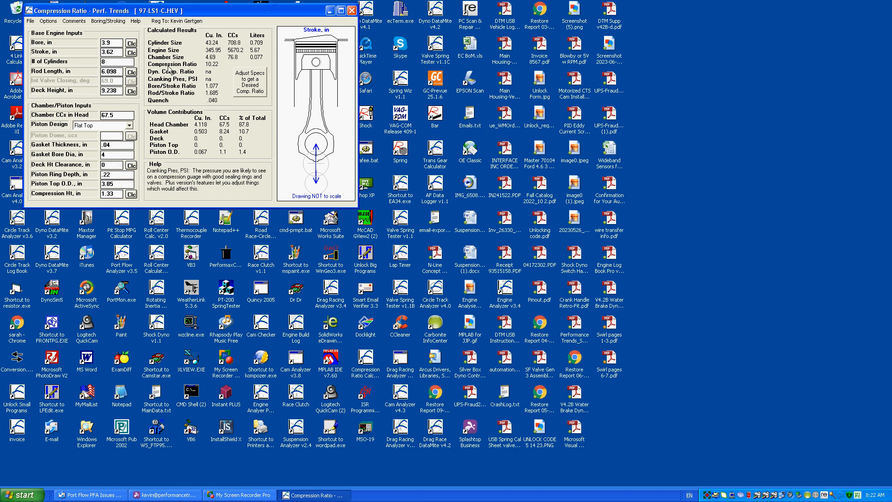
pyautogui.click(167, 66)
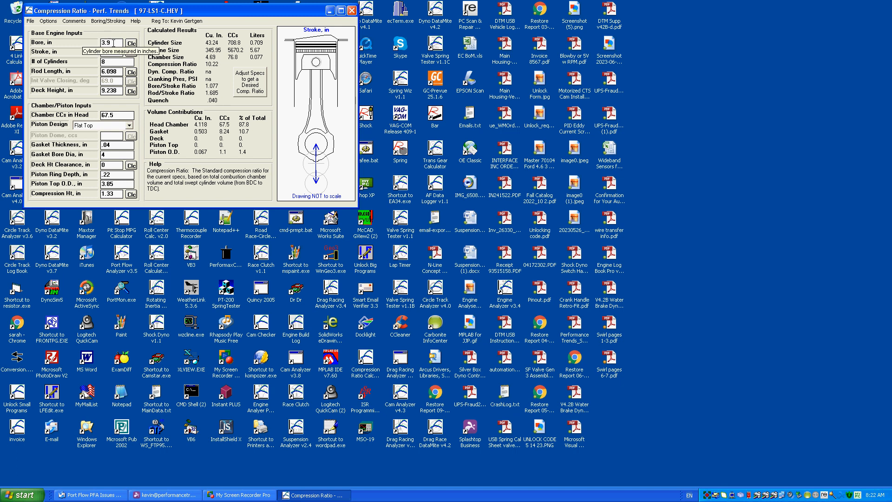
pyautogui.click(120, 72)
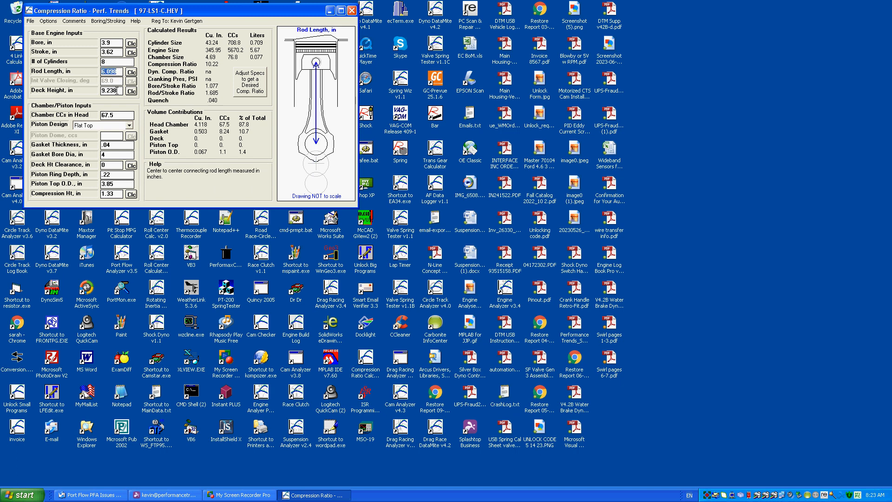
pyautogui.click(118, 91)
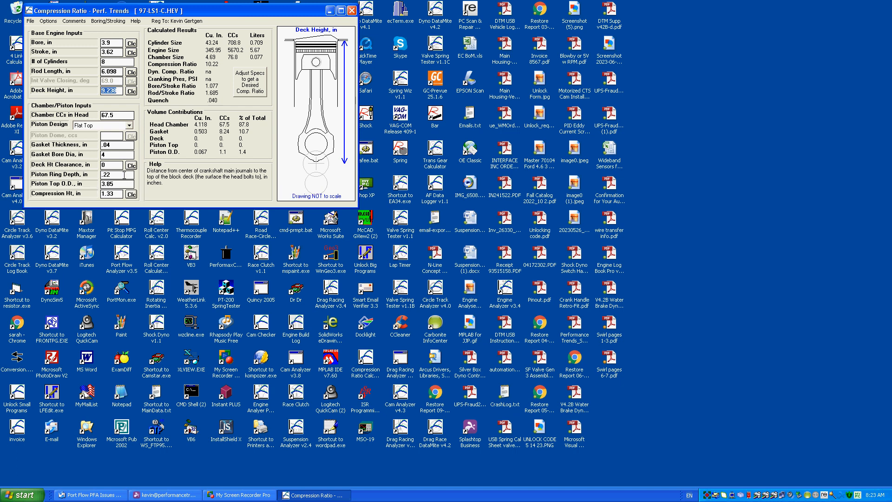
pyautogui.click(118, 193)
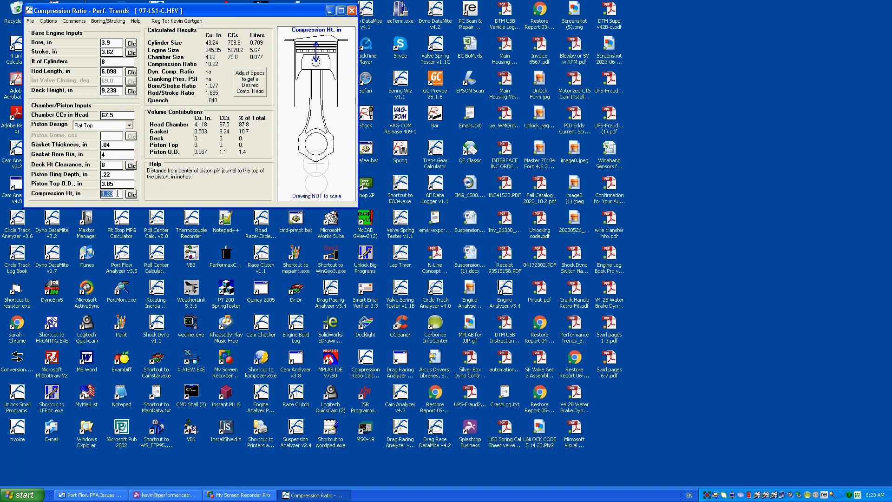
pyautogui.click(113, 165)
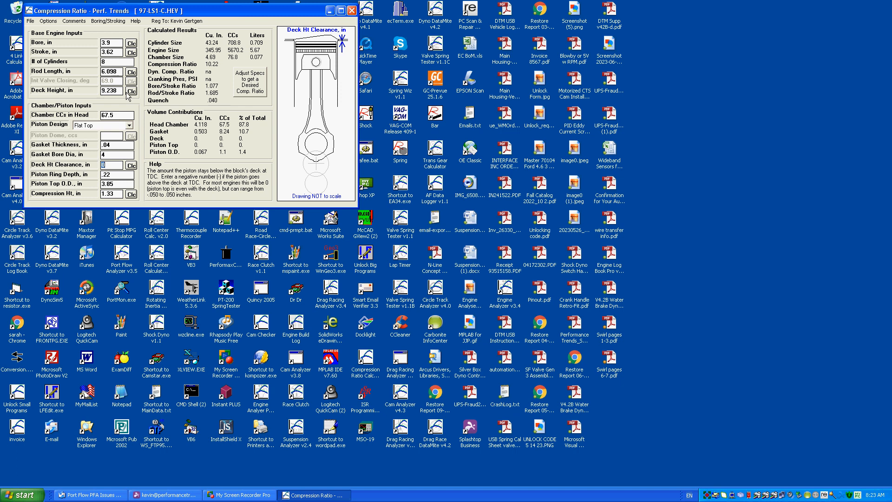
# Set the compression height to 1.3 in and accept the deck height clearance adjustment.
pyautogui.click(111, 194)
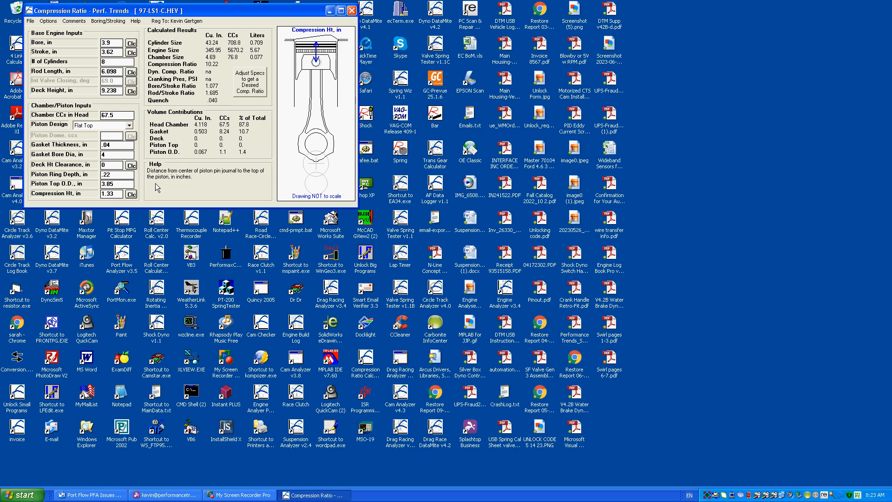
pyautogui.press('BackSpace')
pyautogui.press('Return')
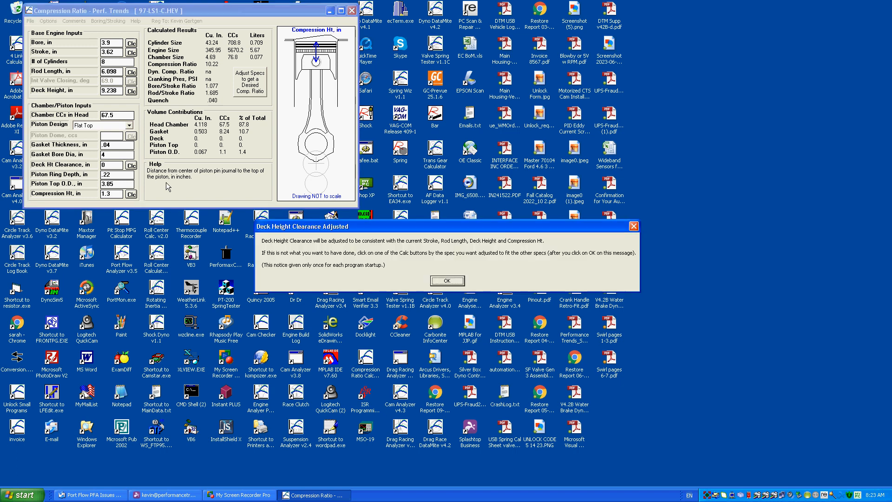
pyautogui.click(447, 281)
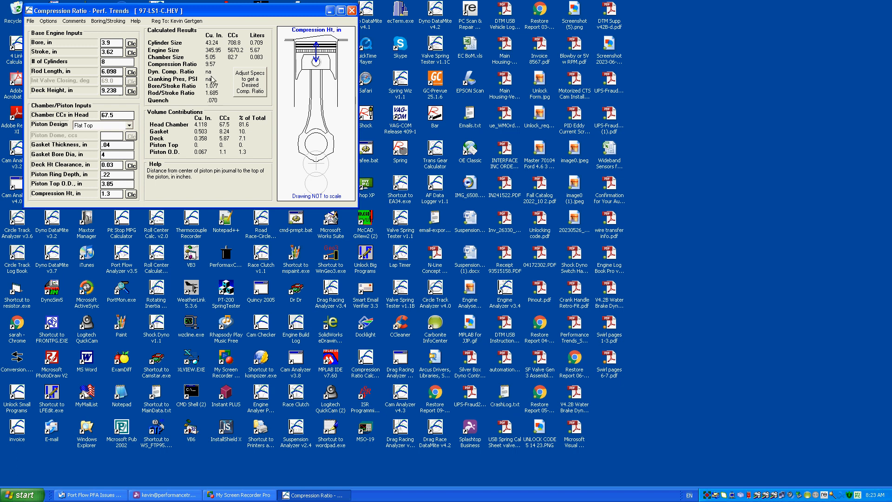
# Set the detail of inputs to Detailed Inputs w Deck Ht & Dyn. C.R. and maximize the calculator window.
pyautogui.click(49, 21)
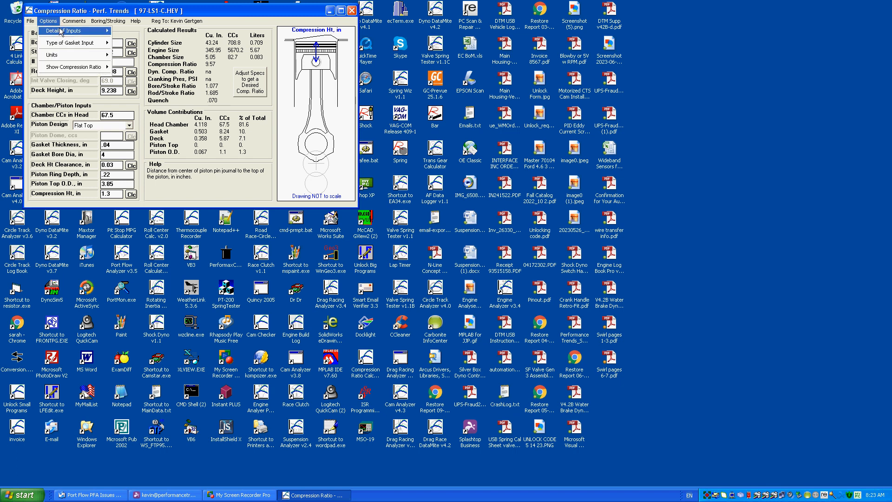
pyautogui.moveTo(59, 31)
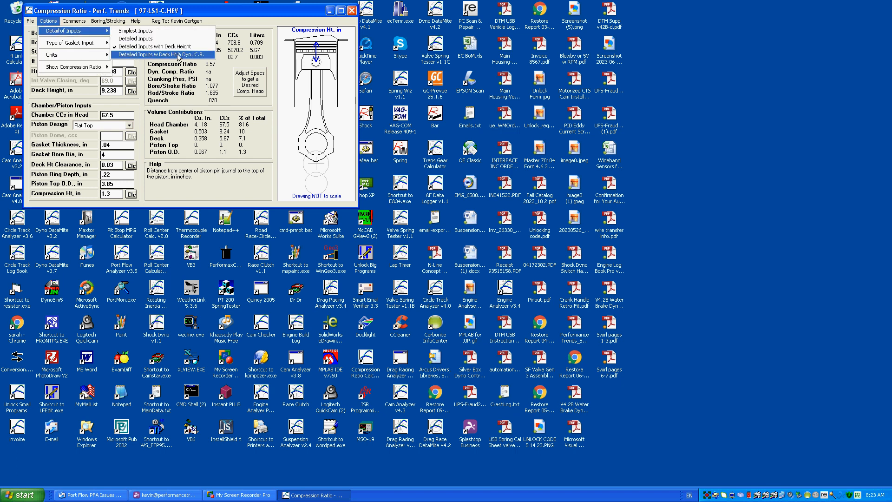
pyautogui.click(178, 57)
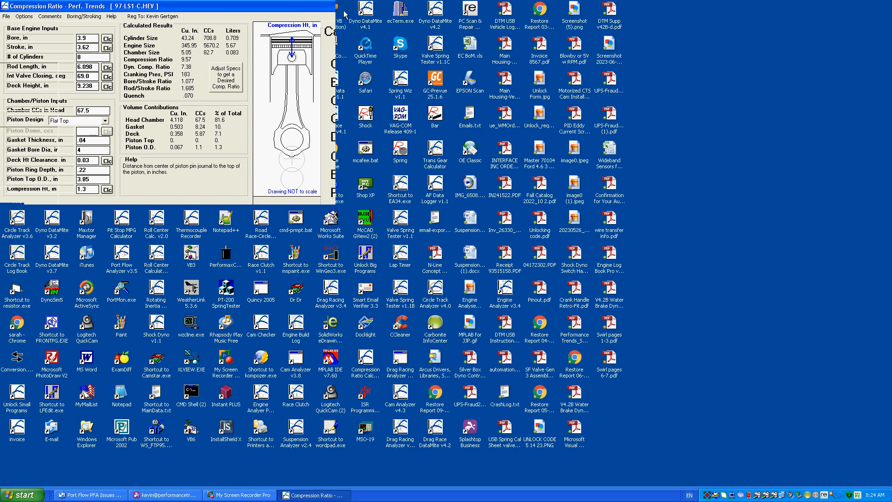
pyautogui.click(344, 12)
# Set the intake valve closing to 40 degrees.
pyautogui.doubleClick(241, 138)
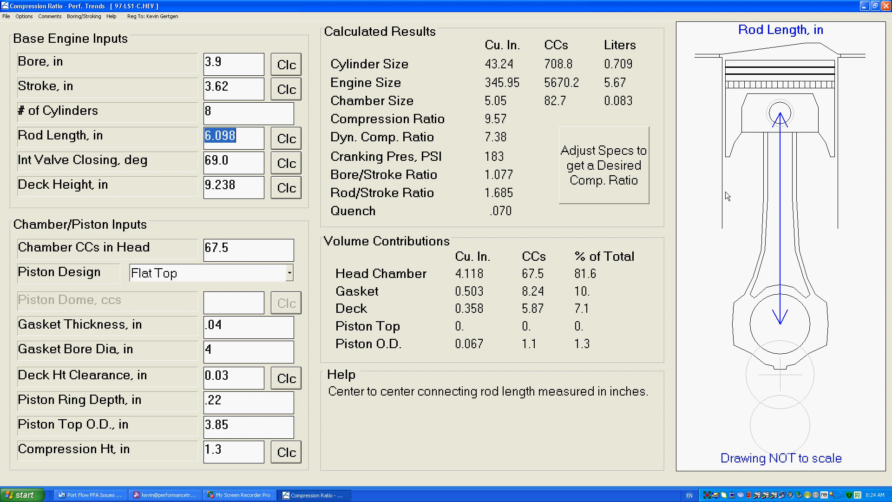
pyautogui.click(244, 164)
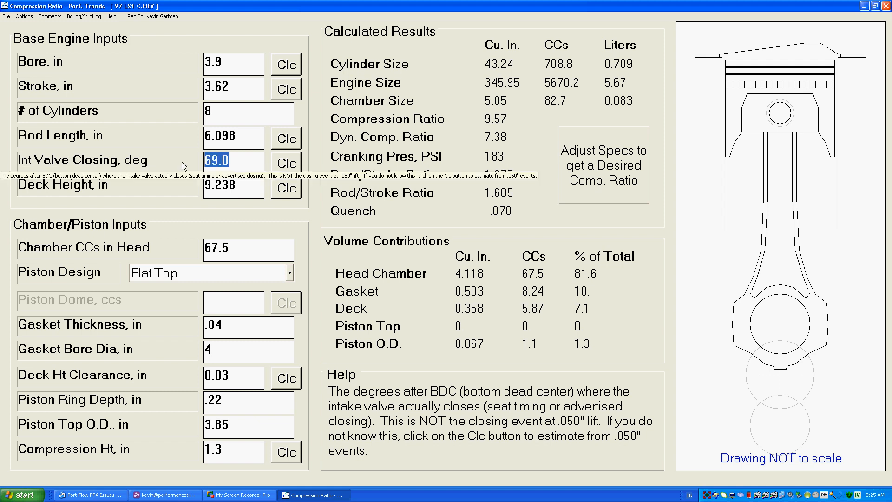
pyautogui.write('40')
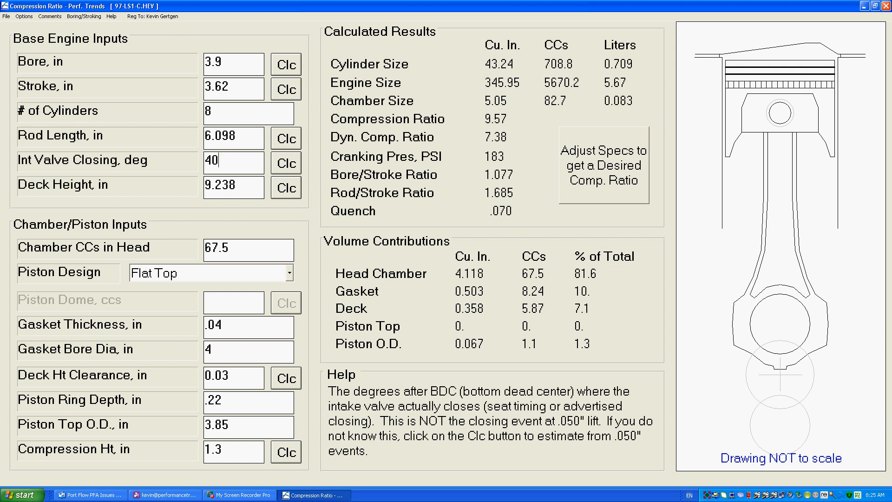
pyautogui.press('Tab')
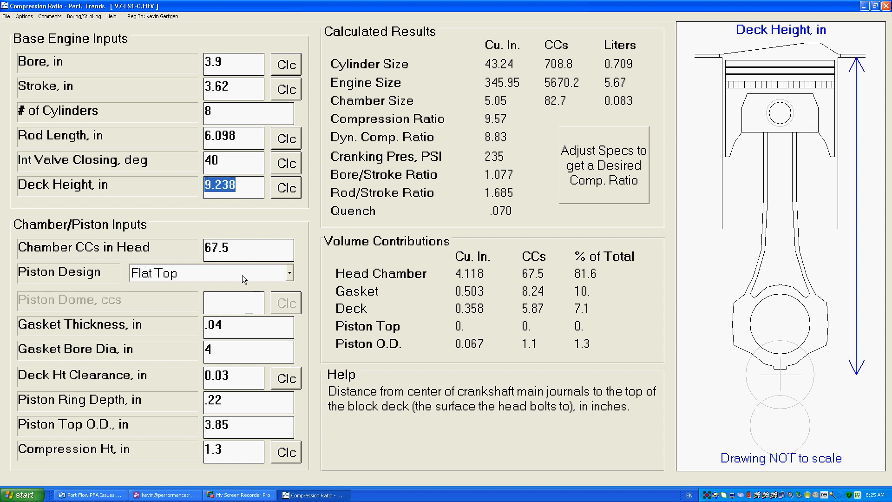
# Set the intake valve closing to 69 degrees.
pyautogui.click(224, 159)
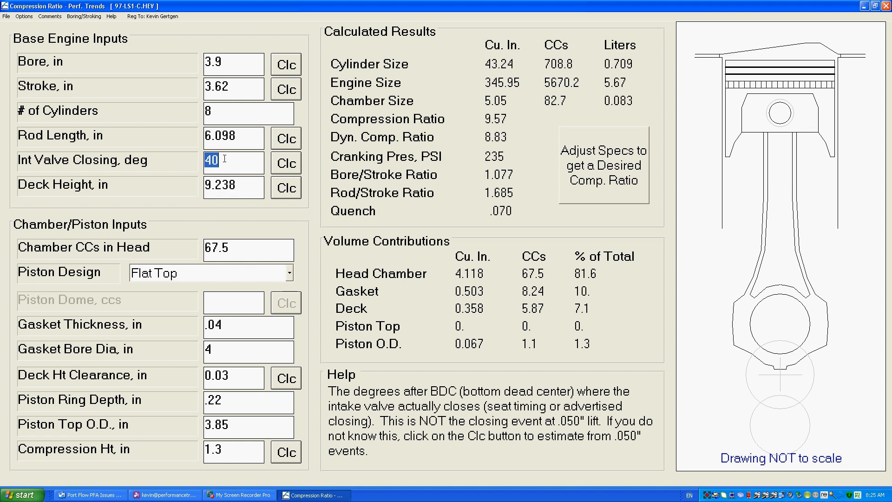
pyautogui.write('69')
pyautogui.press('Tab')
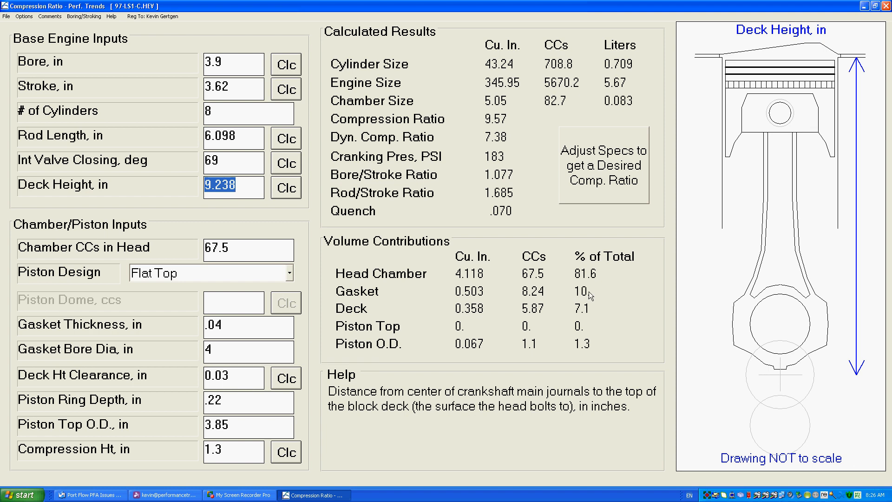
# Set the gasket thickness to .03 in and dismiss the PLUS version notice.
pyautogui.click(245, 325)
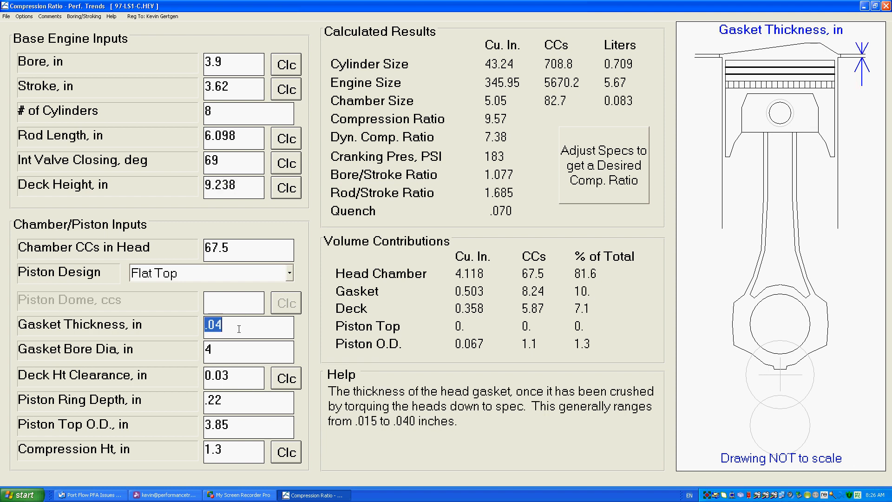
pyautogui.click(240, 329)
pyautogui.press('Delete')
pyautogui.write('3')
pyautogui.press('Tab')
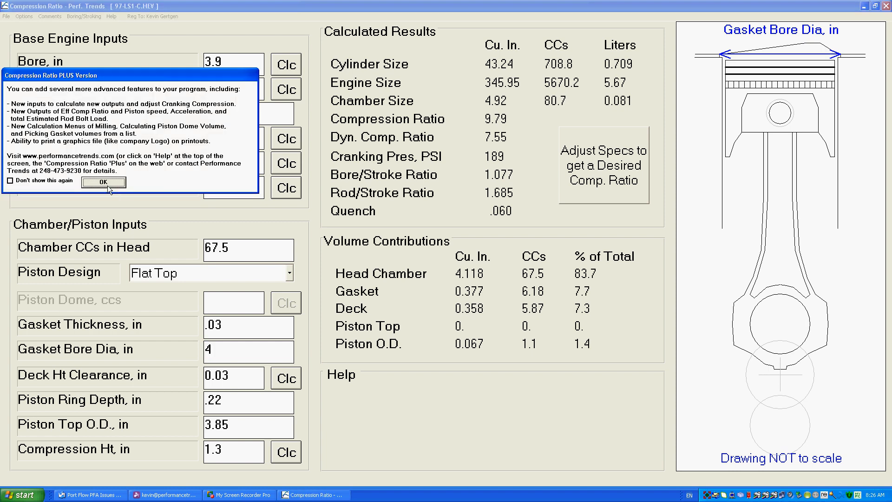
pyautogui.click(107, 186)
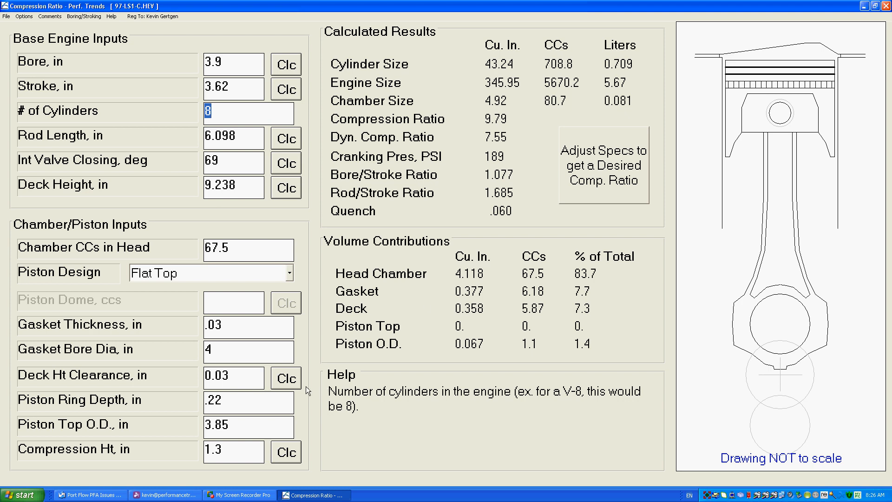
# Change the piston design to Dome Top and set the piston dome volume to 5 cc.
pyautogui.click(201, 275)
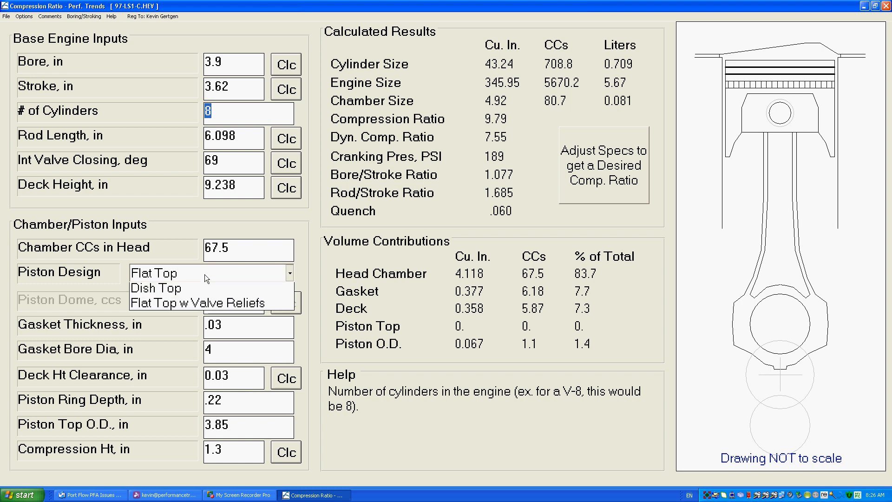
pyautogui.click(182, 305)
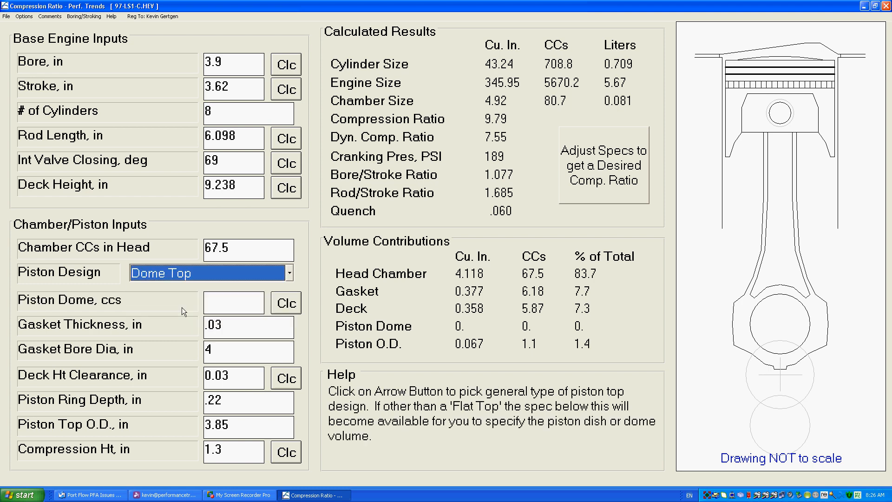
pyautogui.click(232, 302)
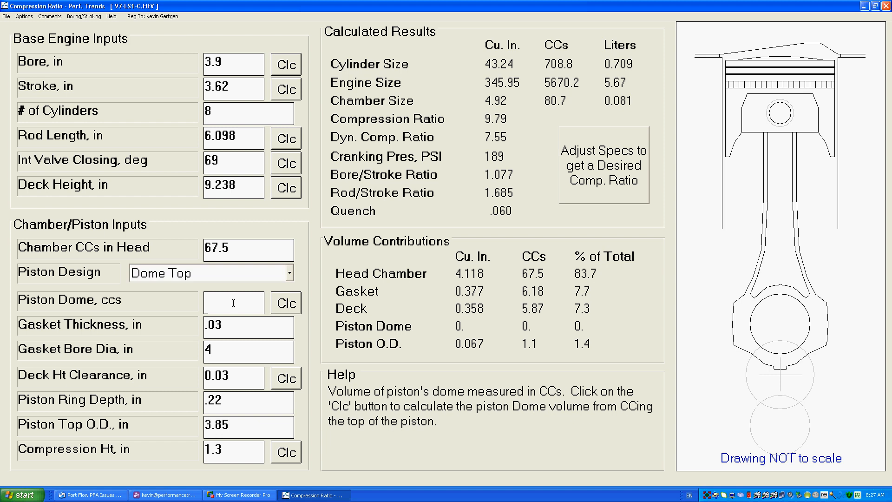
pyautogui.write('5')
pyautogui.press('Tab')
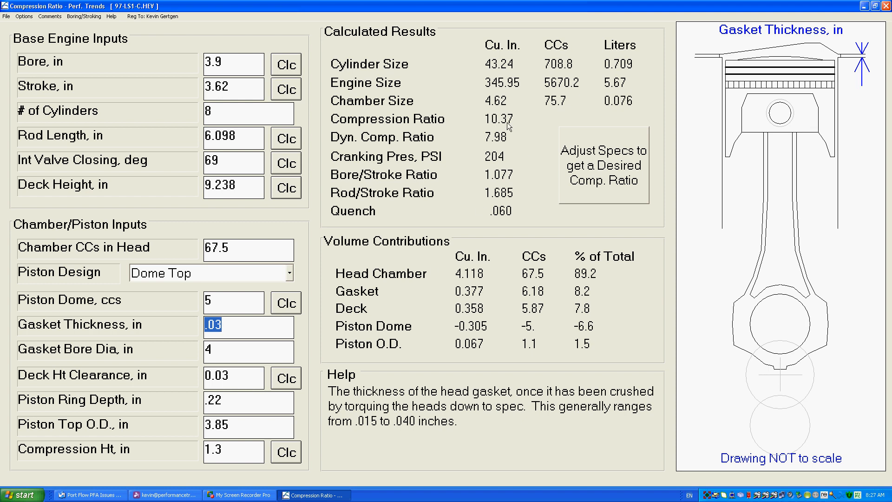
# Change the piston design to Dish Top and start calculating its dish volume using the Flat Plate design.
pyautogui.click(263, 272)
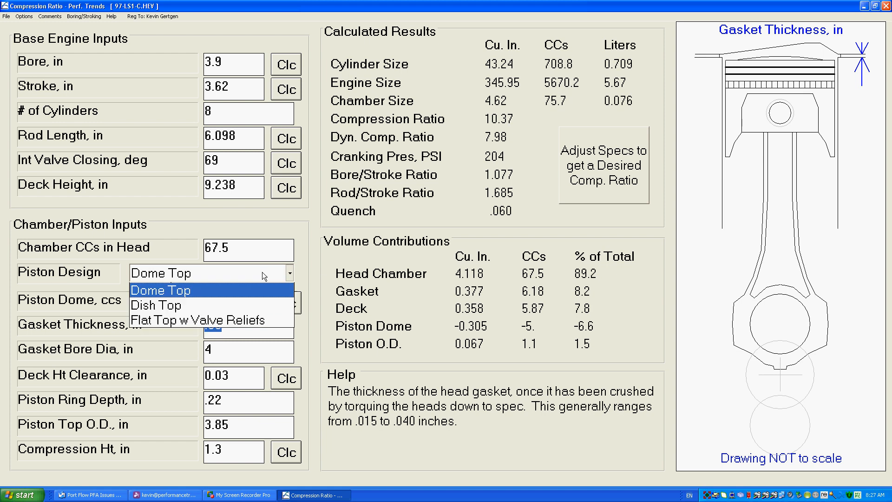
pyautogui.click(186, 320)
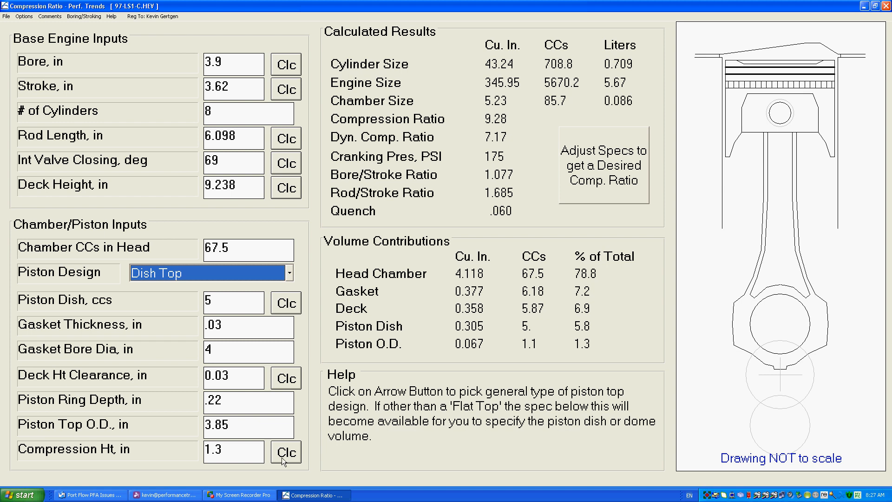
pyautogui.click(290, 304)
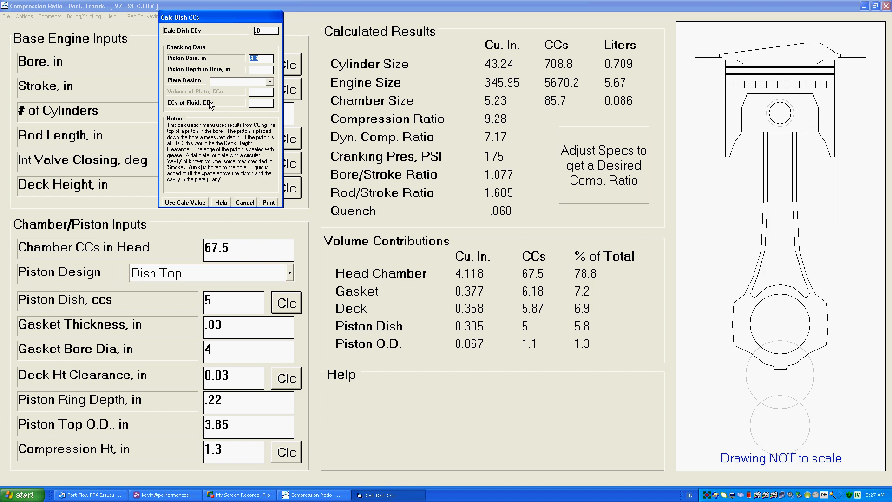
pyautogui.click(254, 84)
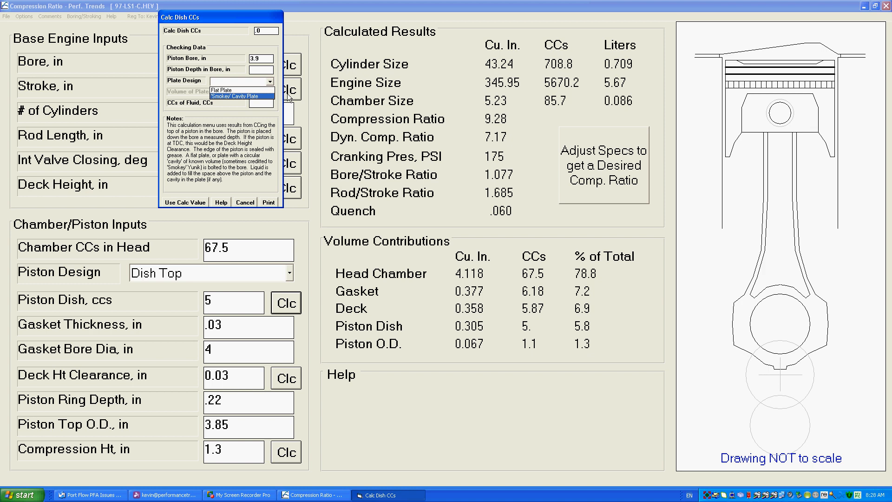
pyautogui.click(234, 91)
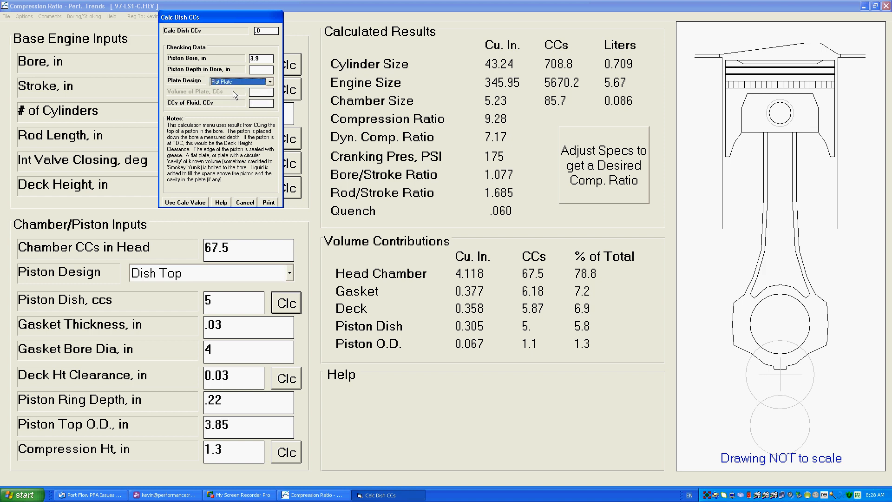
# In the dish volume calculation, set the piston depth in bore to .2 in and the fluid volume to 20 cc.
pyautogui.click(271, 70)
pyautogui.write('.2')
pyautogui.press('Tab')
pyautogui.press('Tab')
pyautogui.moveTo(347, 124)
pyautogui.write('20')
pyautogui.press('Tab')
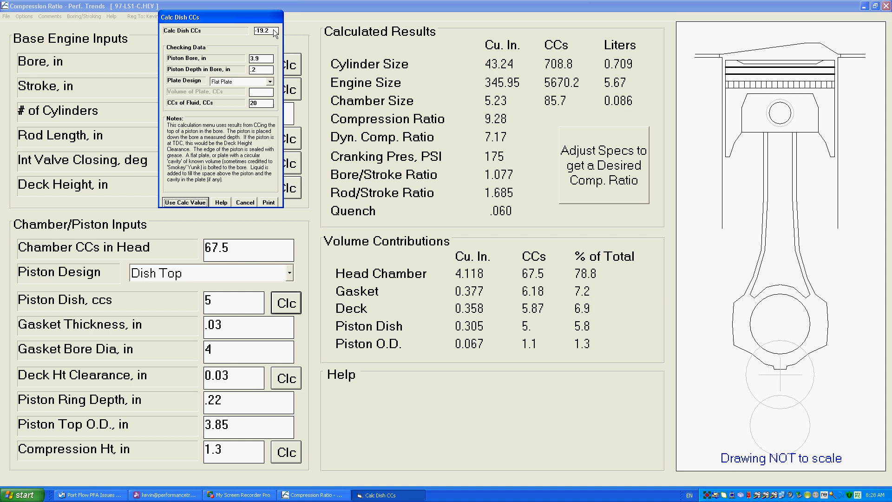
# Set the fluid volume to 60 cc and use the calculated value as the piston dish volume.
pyautogui.click(268, 104)
pyautogui.write('60')
pyautogui.press('Tab')
pyautogui.click(175, 200)
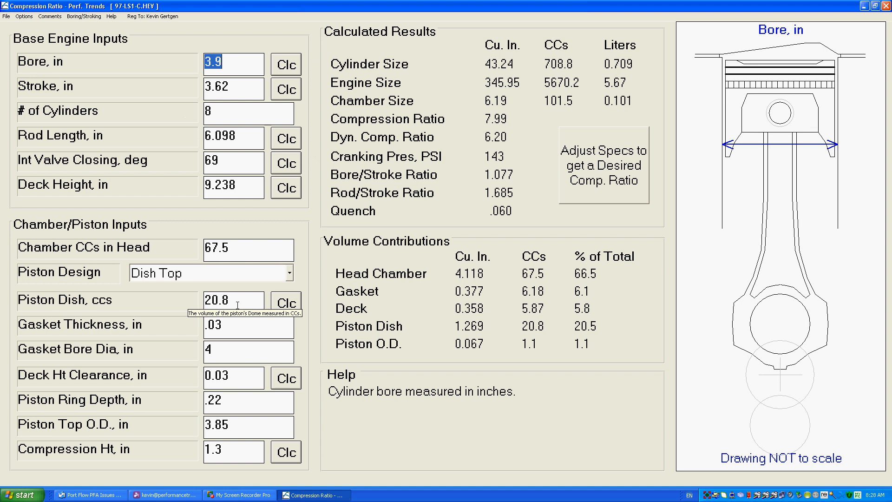
# View the deck height and piston ring depth dimensions on the engine drawing.
pyautogui.click(249, 186)
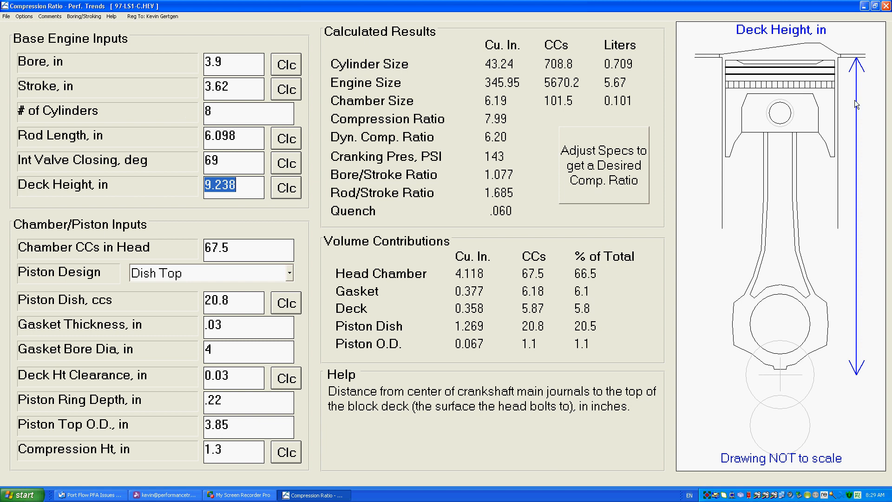
pyautogui.click(265, 404)
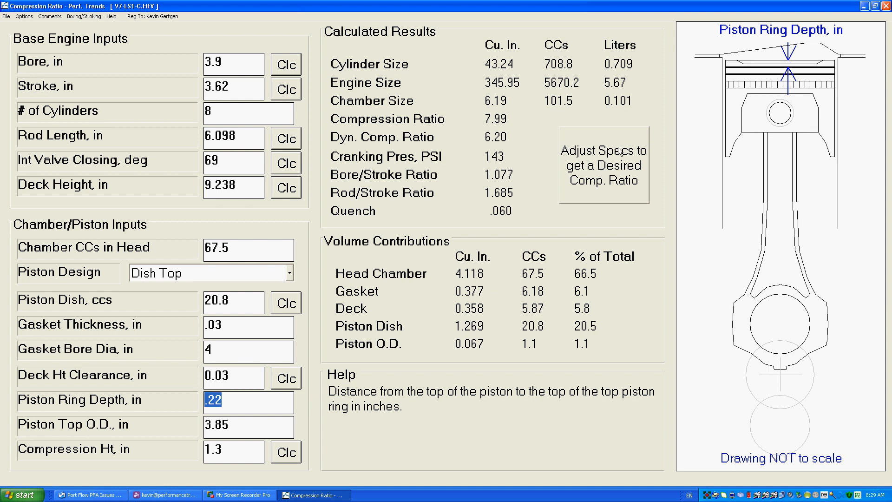
# Save the engine specs as a new file named "97-LS1-C.HEV rev 2".
pyautogui.click(6, 16)
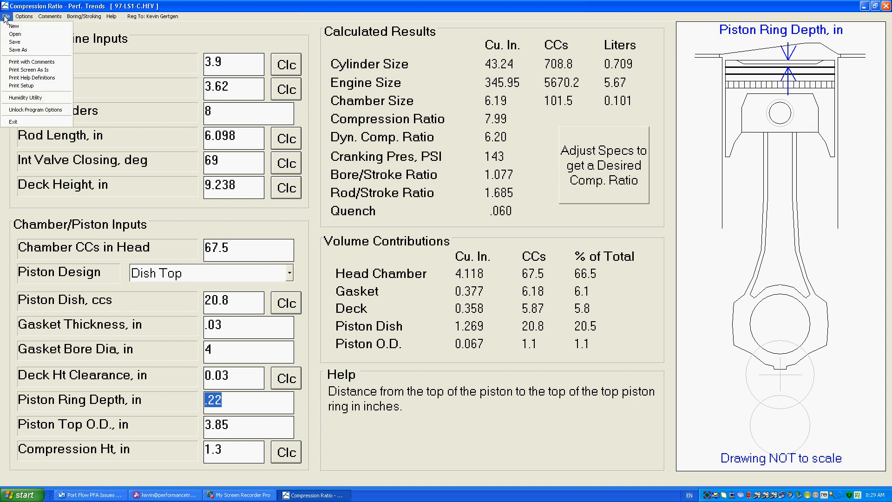
pyautogui.click(16, 50)
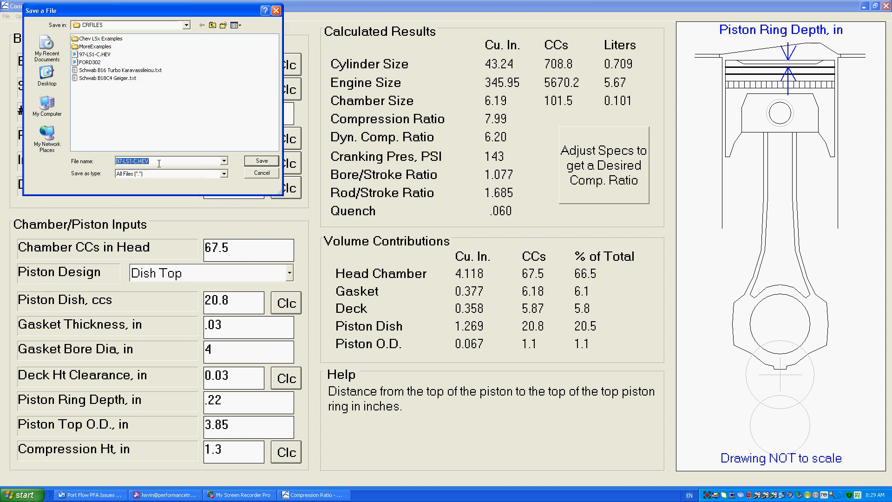
pyautogui.click(161, 163)
pyautogui.write('rev')
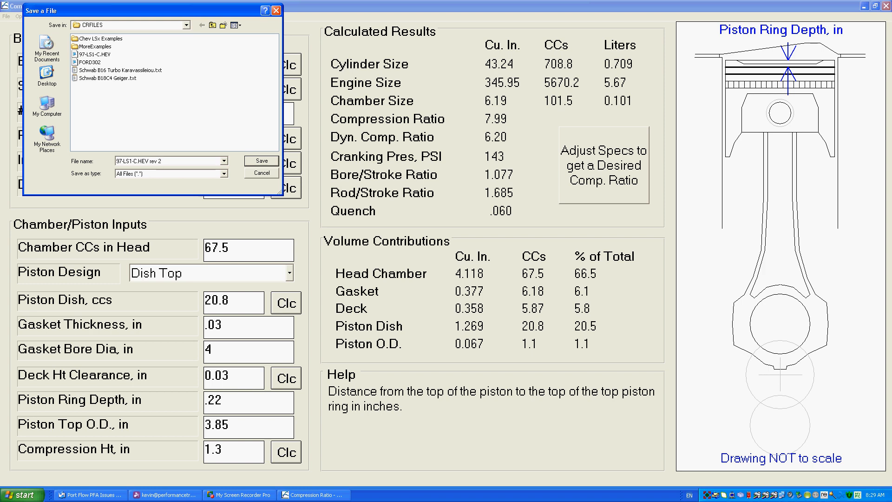
pyautogui.press('Return')
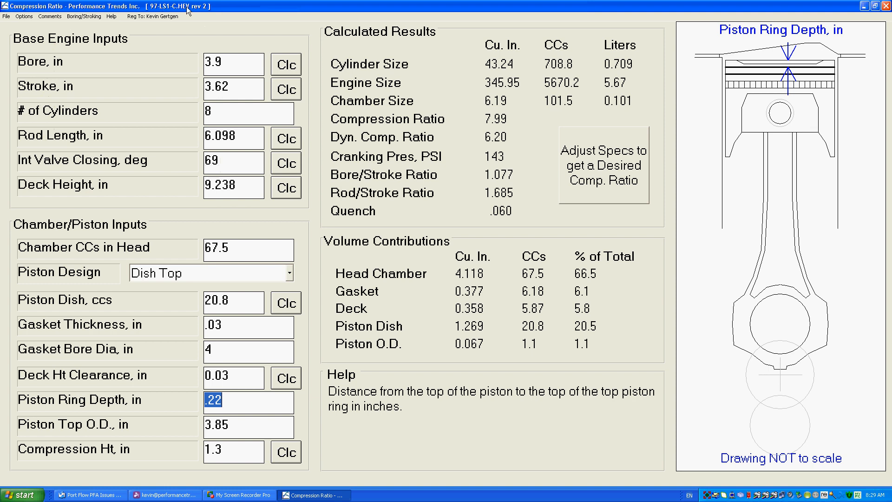
# Try to reach a compression ratio of 9 by adjusting the gasket thickness, and dismiss the resulting message.
pyautogui.click(617, 173)
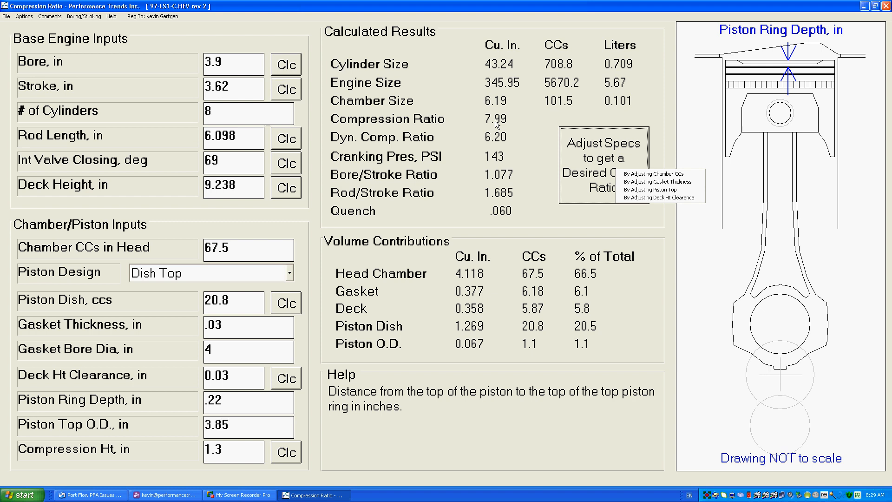
pyautogui.click(655, 181)
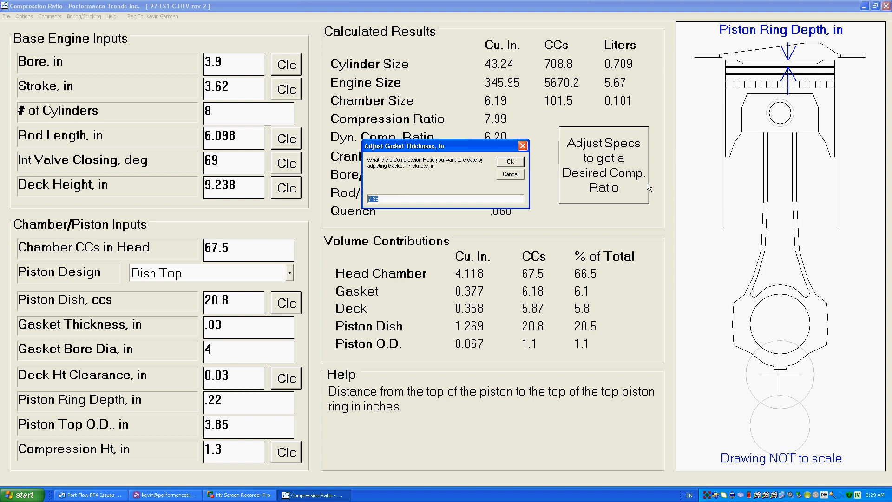
pyautogui.write('9')
pyautogui.press('Return')
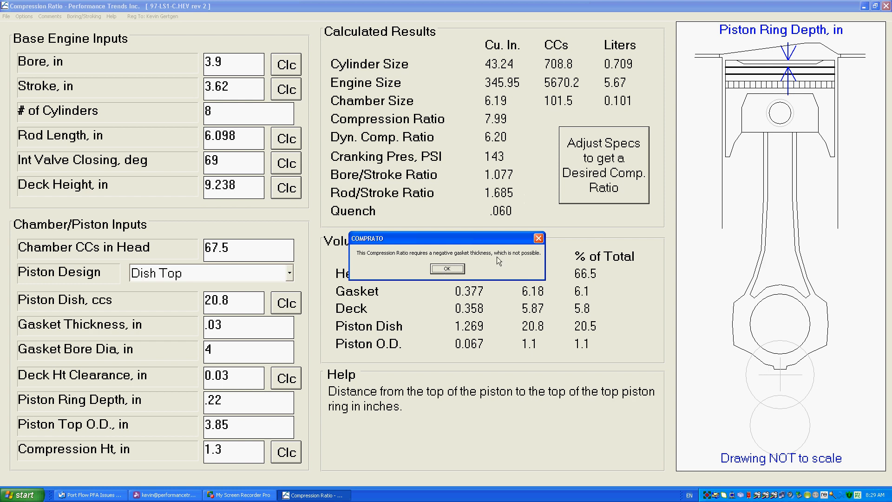
pyautogui.click(453, 270)
# Adjust the chamber CCs in the head using the suggested compression ratio of 7.99.
pyautogui.click(590, 187)
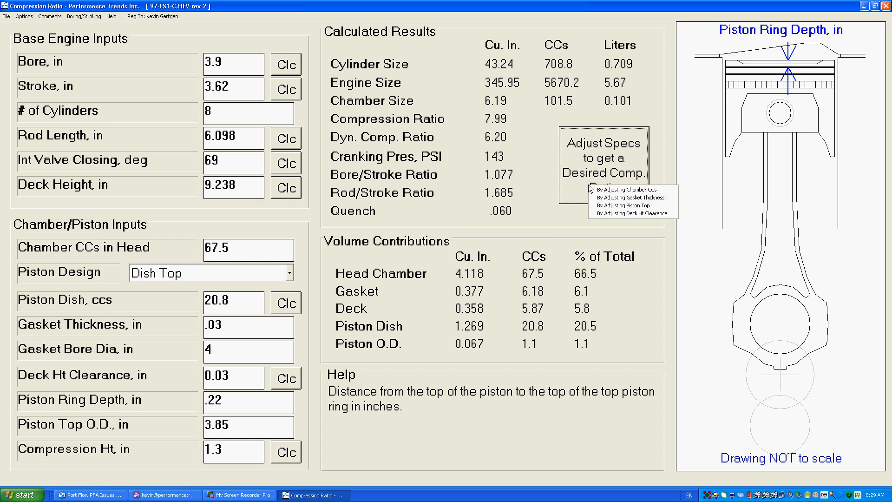
pyautogui.click(611, 191)
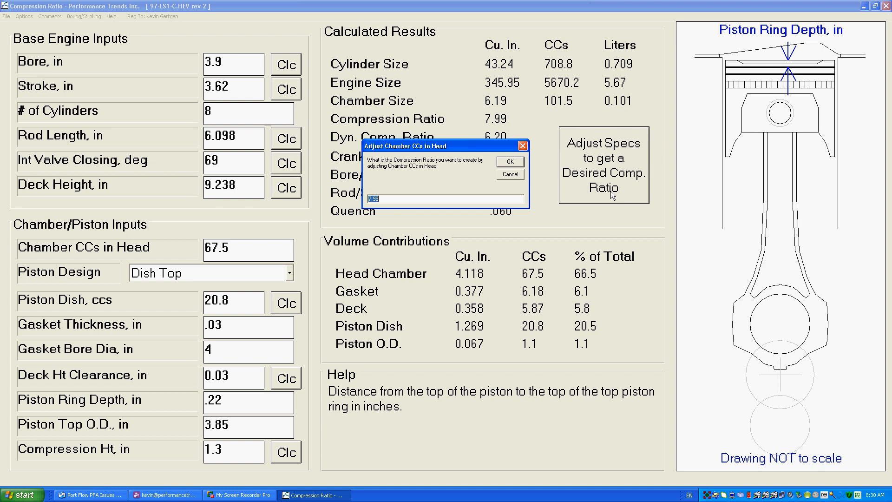
pyautogui.press('Return')
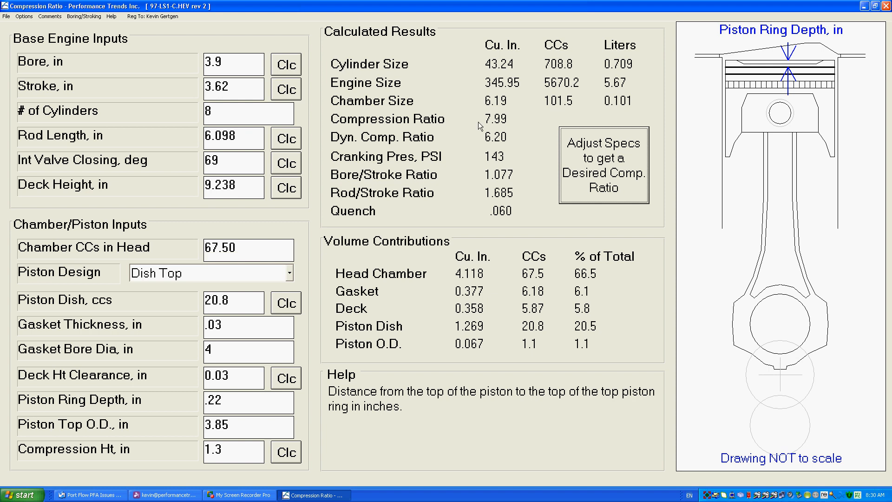
# Adjust the chamber CCs in the head to create a compression ratio of 9.
pyautogui.click(617, 174)
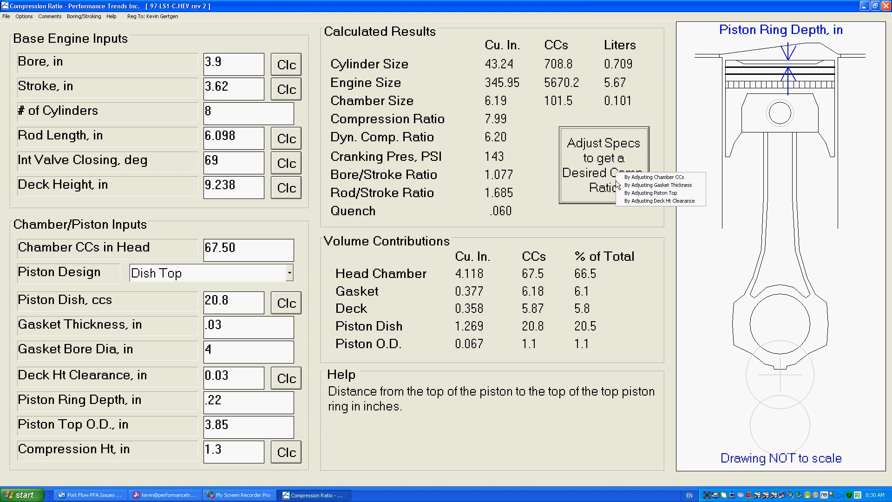
pyautogui.click(664, 178)
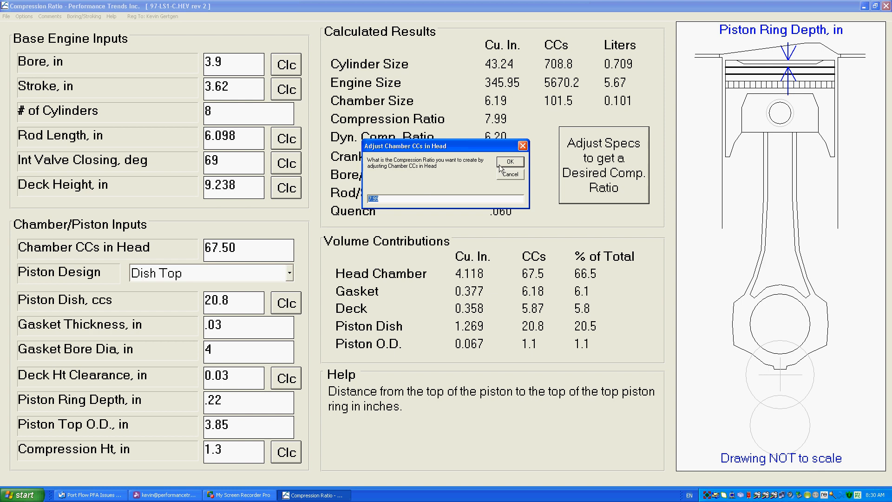
pyautogui.write('9')
pyautogui.press('Return')
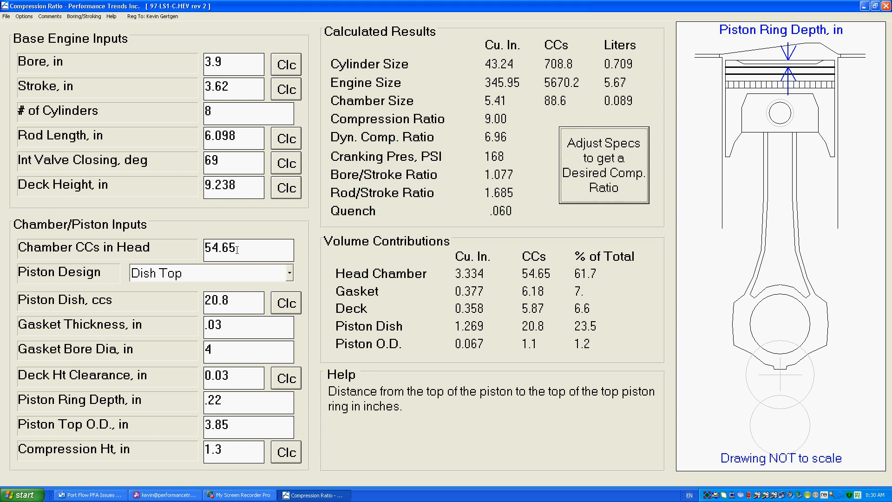